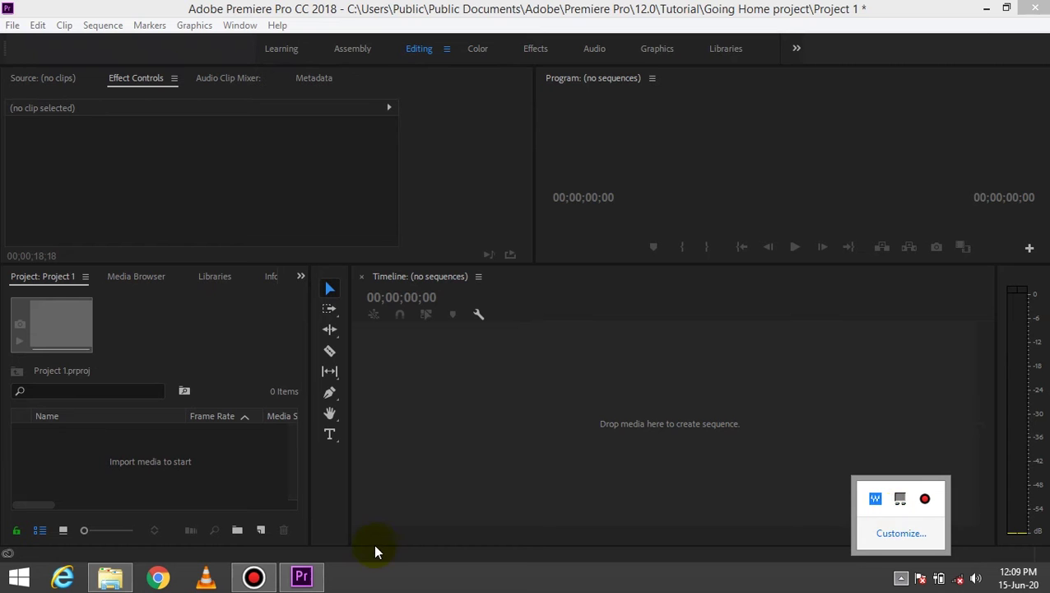
Drag the bandicam screen recording, then Standard Recording 1.mp3, from the Bandicam folder onto Premiere's timeline.
left_click(112, 578)
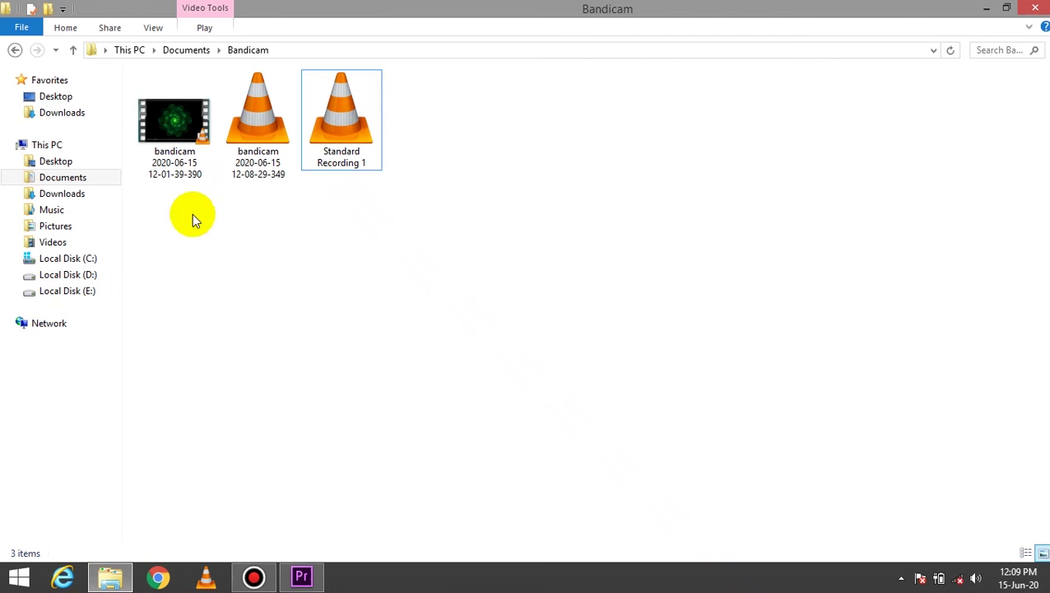
left_click(160, 132)
left_click_drag(161, 132, 558, 418)
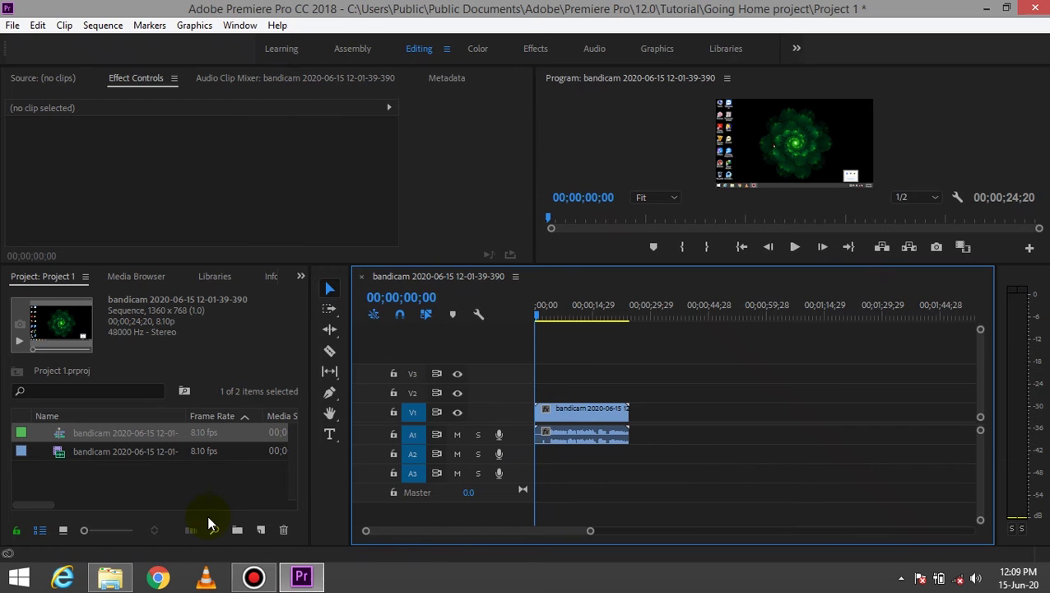
left_click(112, 579)
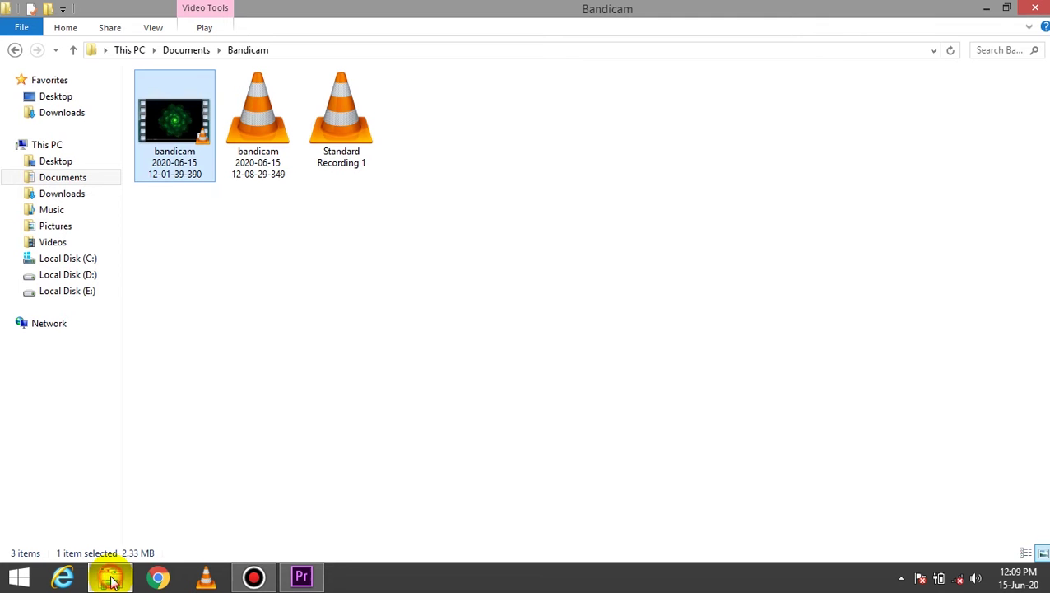
left_click(346, 134)
mouse_move(346, 134)
left_mouse_down()
mouse_move(402, 519)
mouse_move(587, 461)
left_mouse_up()
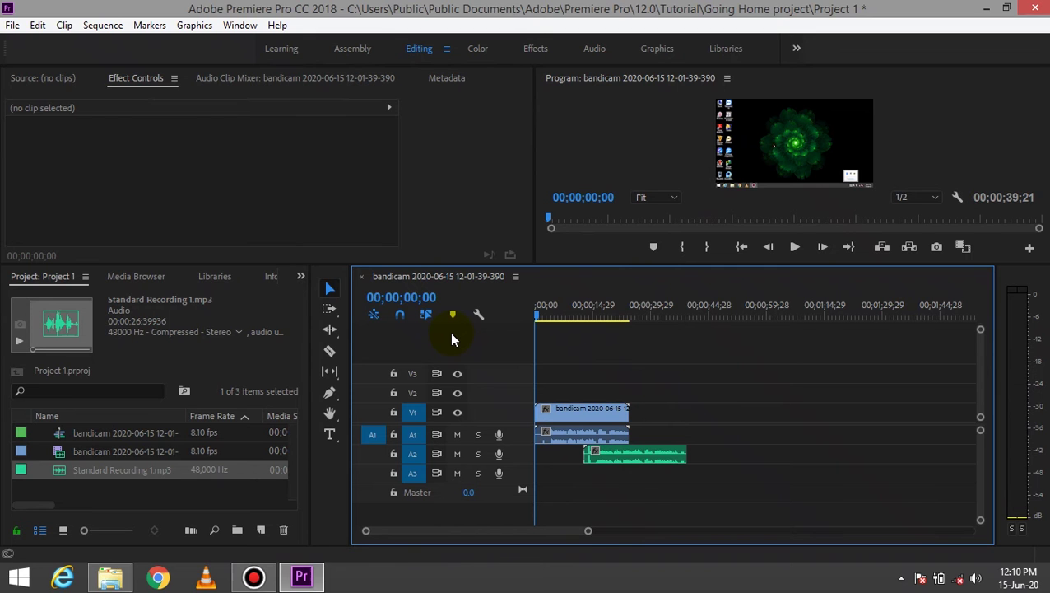
Zoom into the timeline and expand all tracks to show thumbnails and waveforms, then select the narration clip.
key("equal")
key("equal")
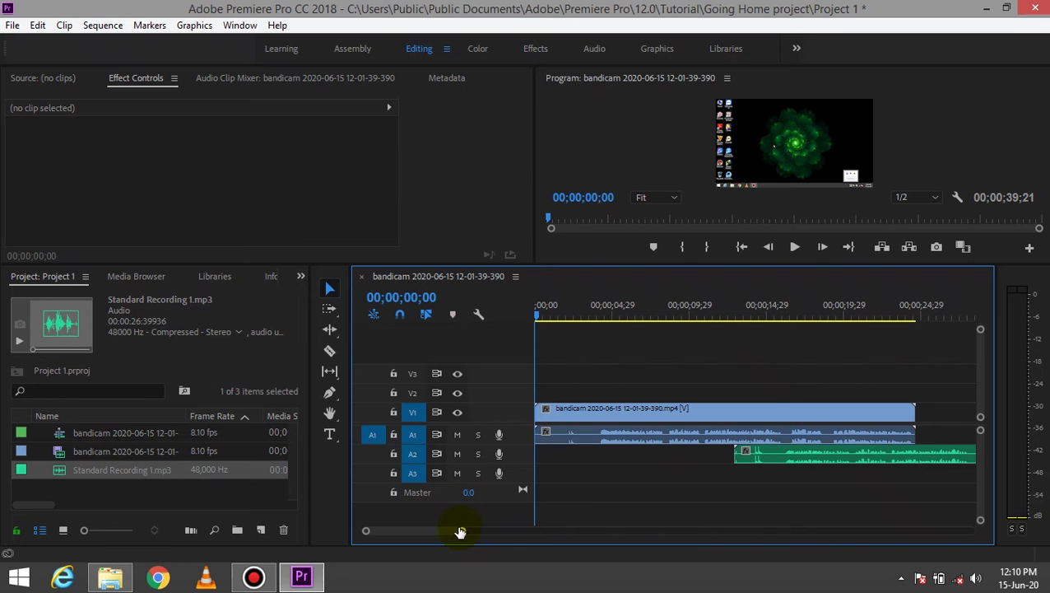
left_click_drag(462, 530, 440, 530)
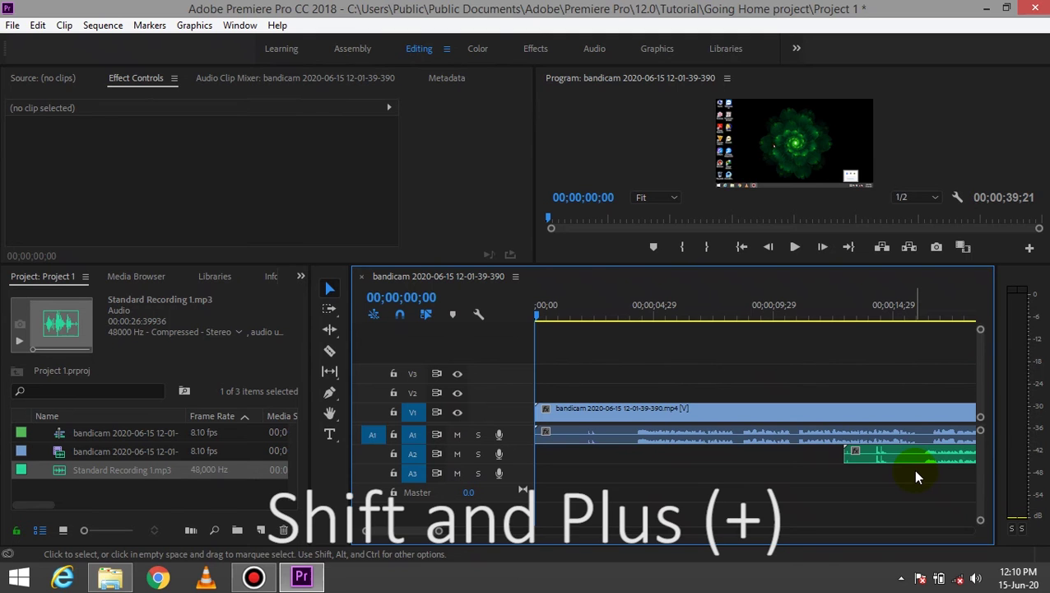
key("shift+plus")
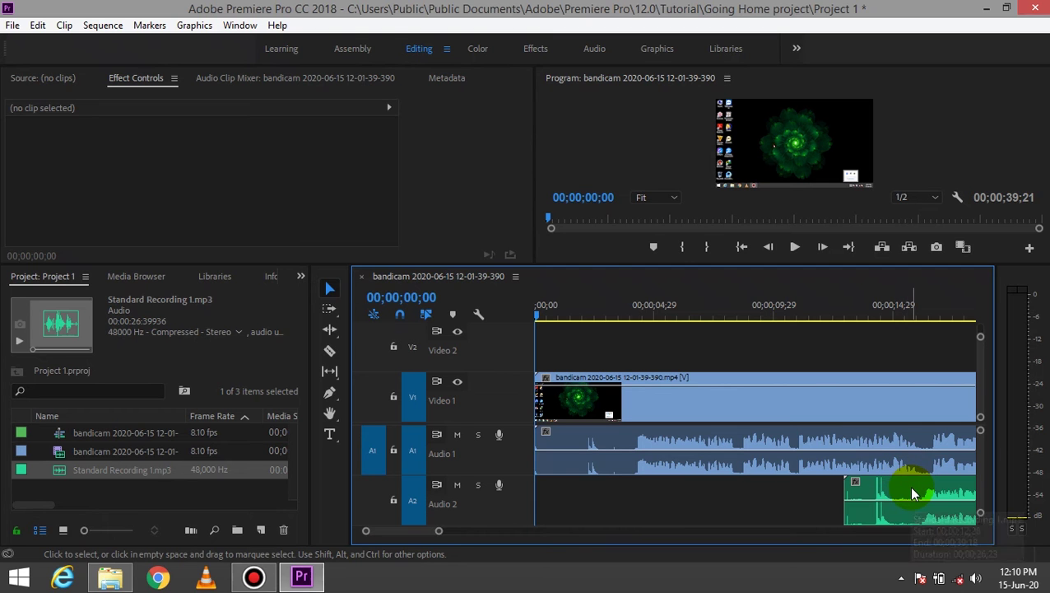
left_click(912, 491)
Slide the Audio 2 narration clip left near the sequence start, then marquee-select all the clips.
mouse_move(912, 493)
left_mouse_down()
mouse_move(710, 507)
mouse_move(662, 488)
left_mouse_up()
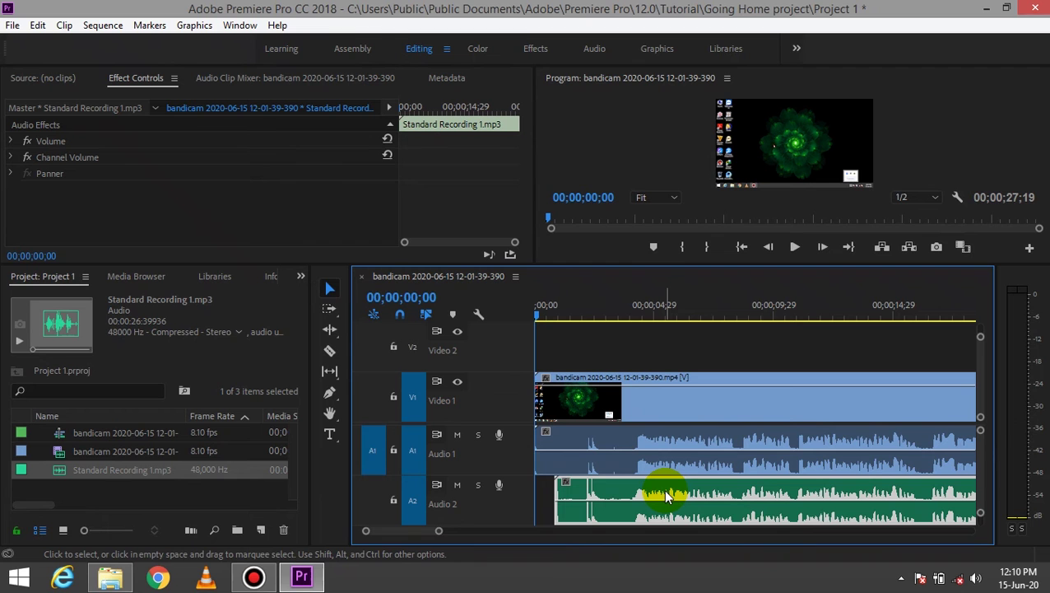
key("equal")
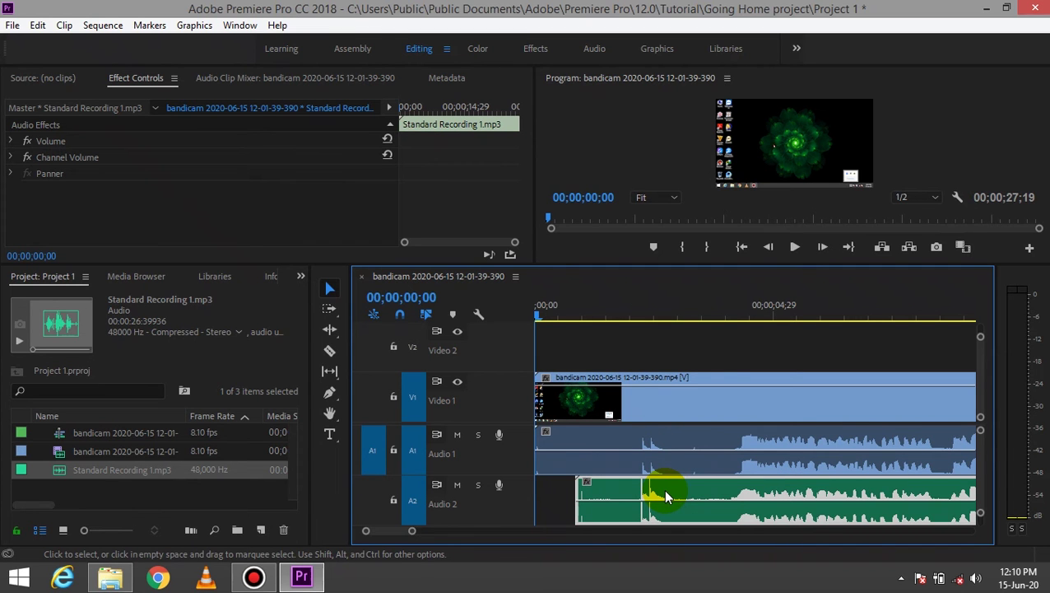
left_click_drag(672, 329, 671, 508)
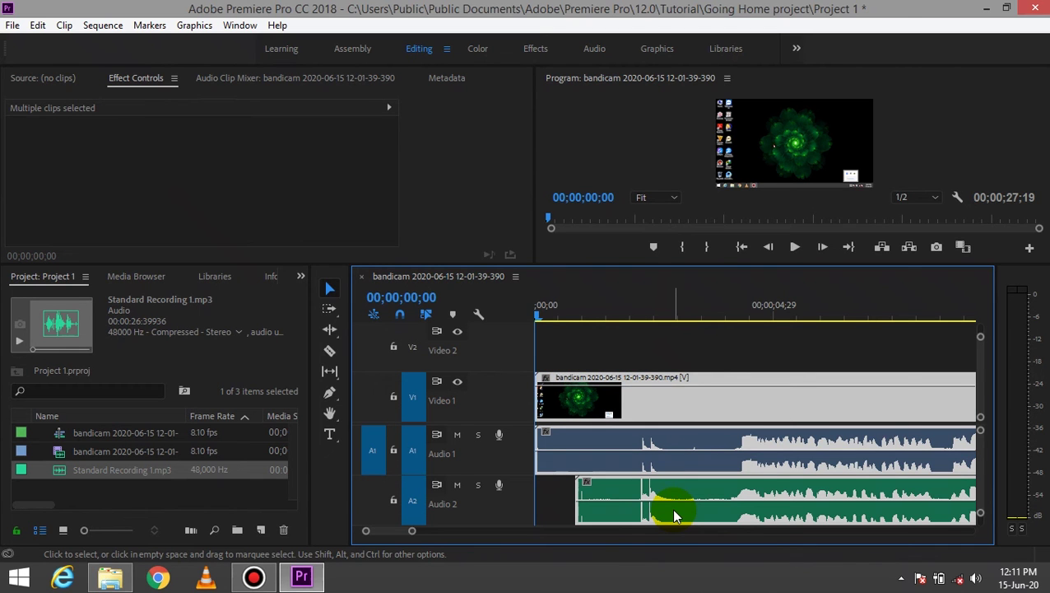
Synchronize the selected clips by Audio on Track Channel 1.
right_click(671, 508)
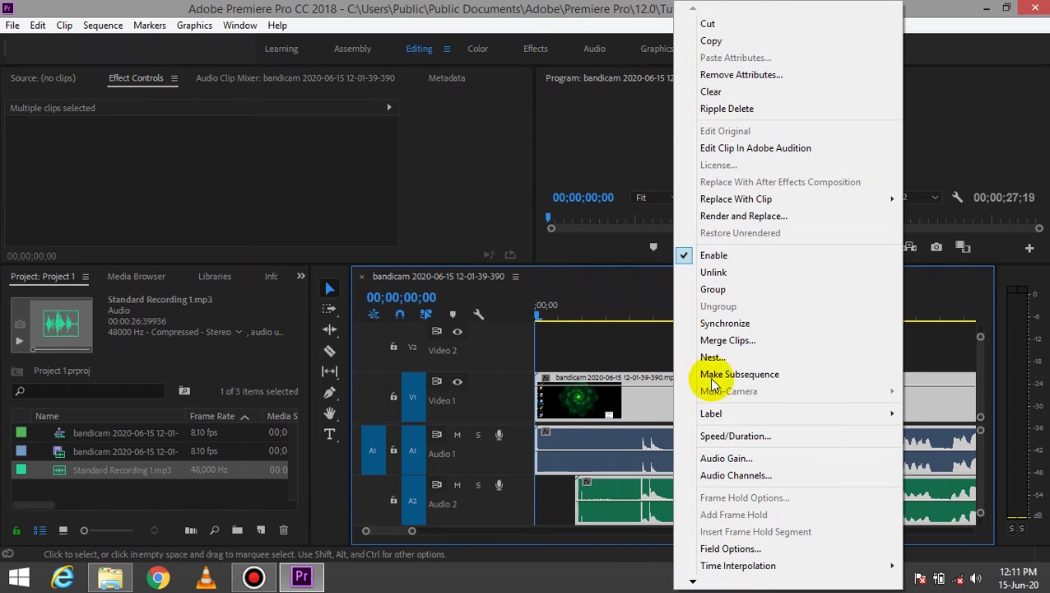
left_click(714, 323)
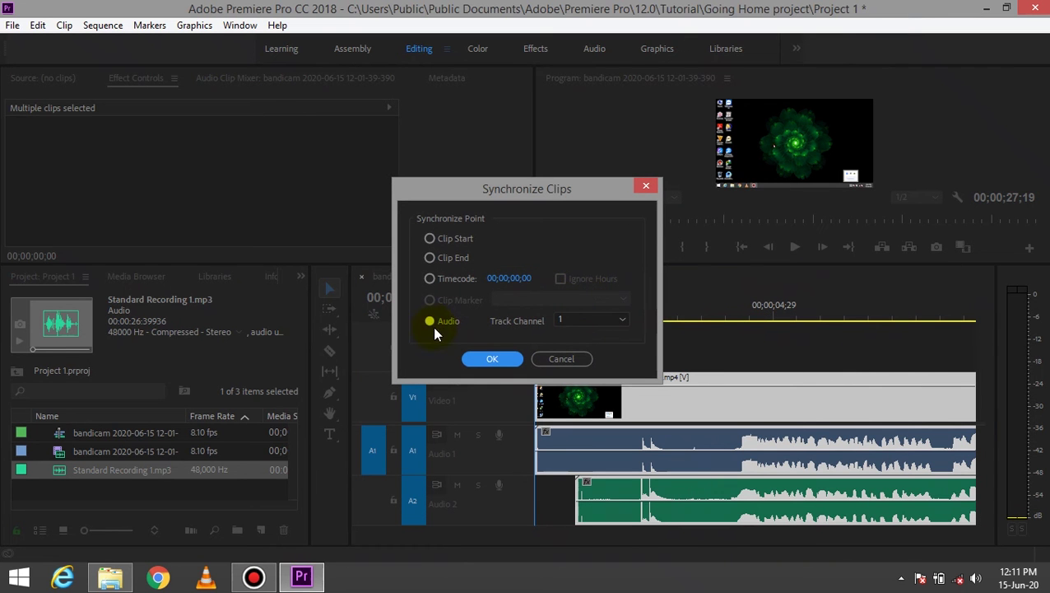
left_click(493, 359)
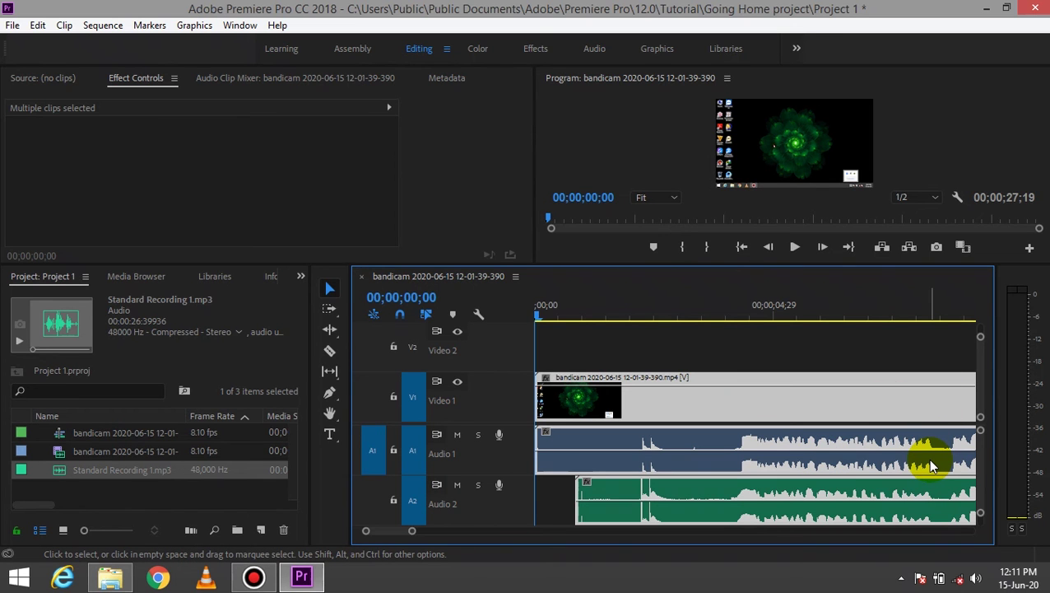
Unlink the bandicam video from its audio, delete the Audio 1 camera track, and play back to check.
left_click(670, 446)
key("ctrl+shift+a")
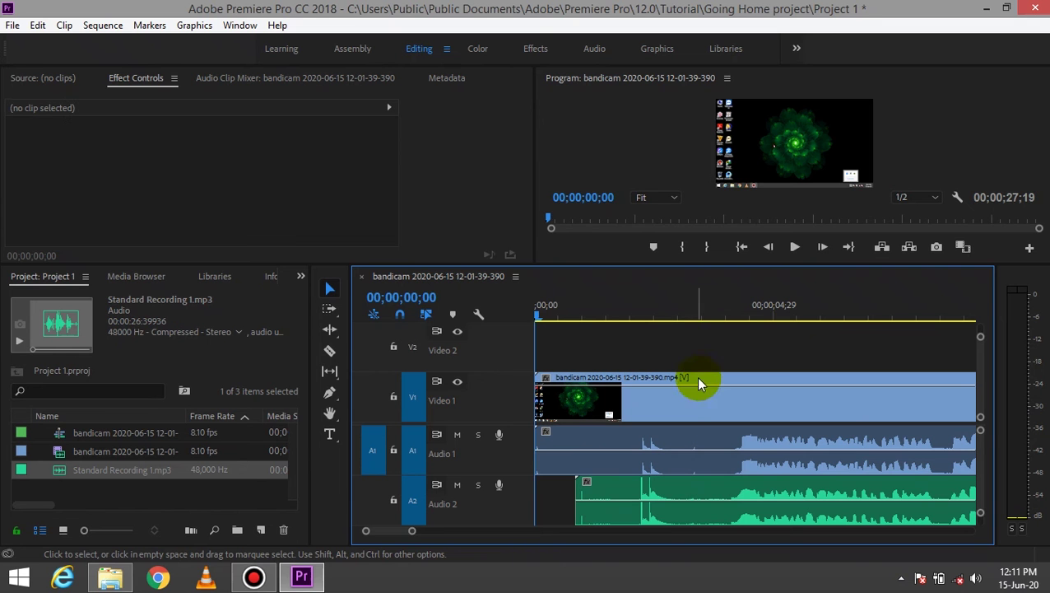
left_click(703, 403)
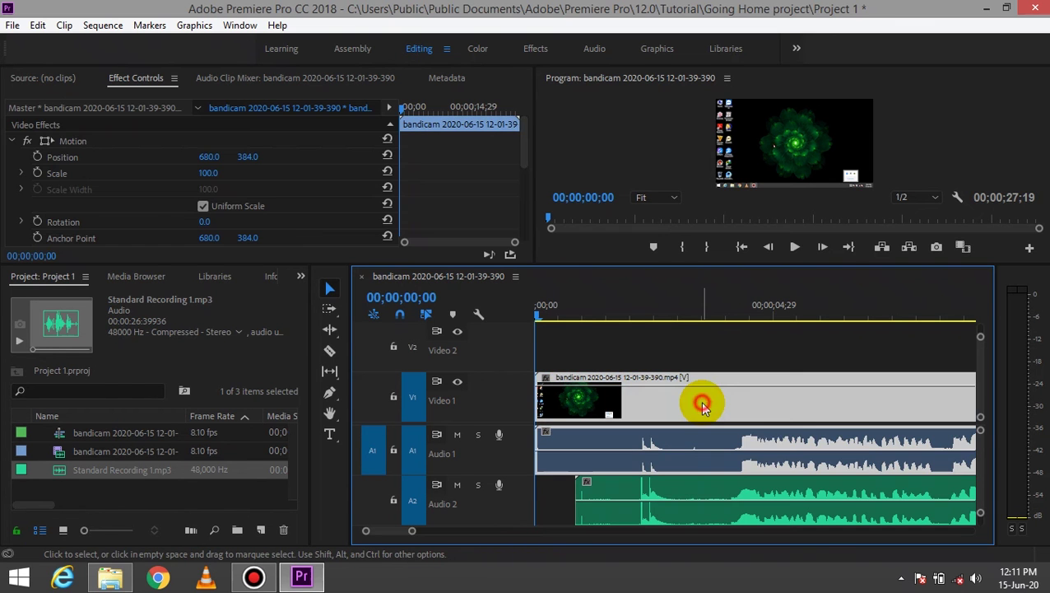
key("ctrl+l")
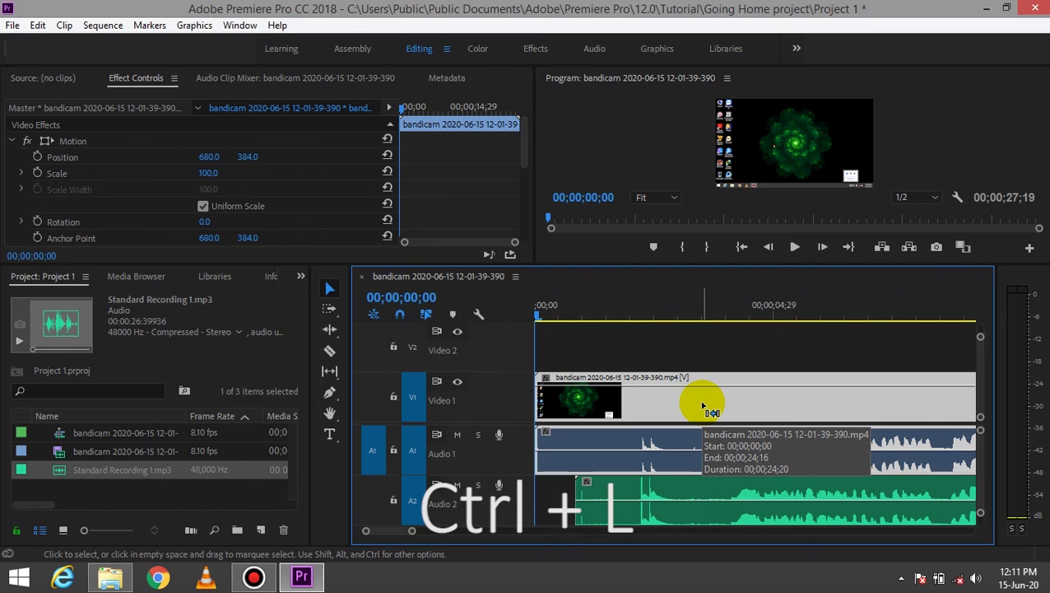
left_click(663, 463)
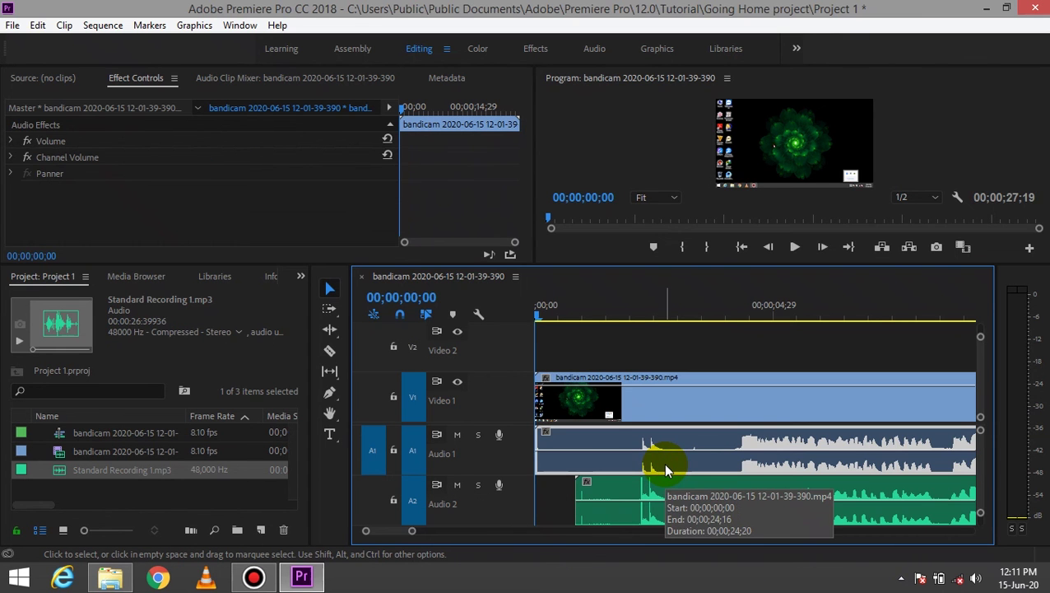
key("Delete")
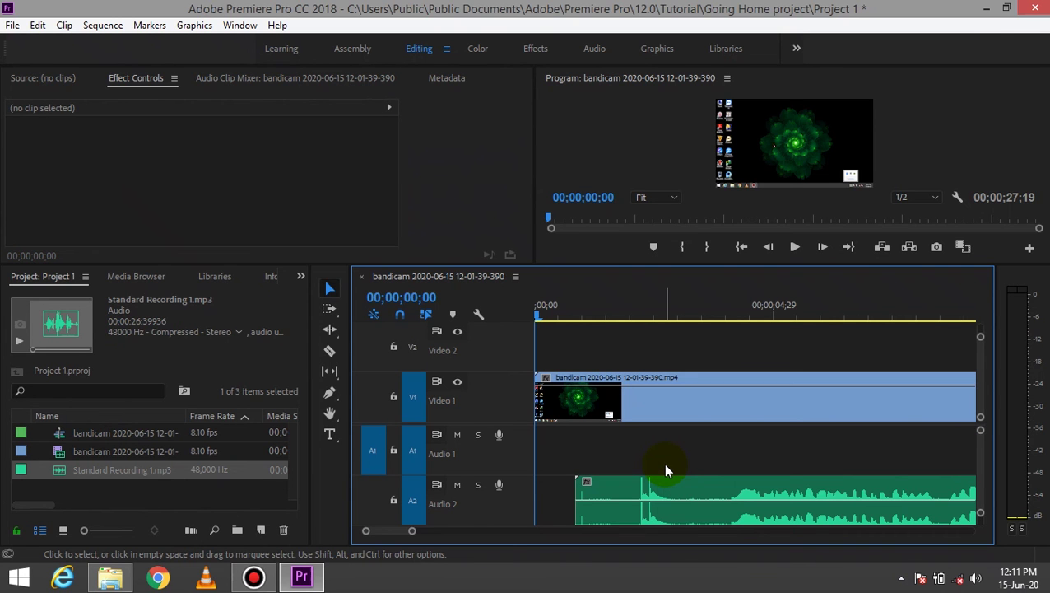
key("space")
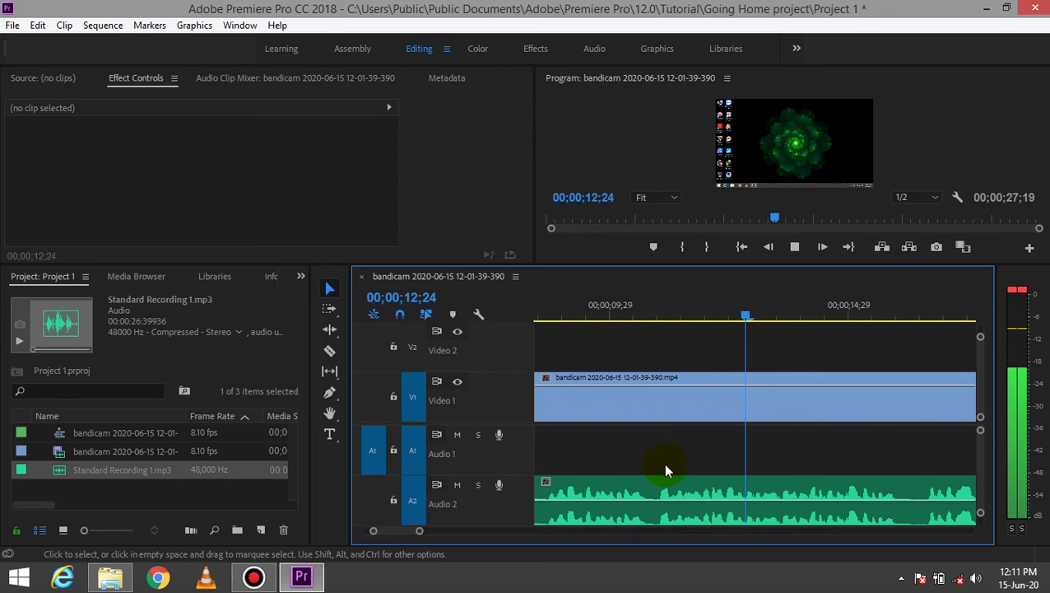
Stop playback, place the playhead at 00;00;02;28, and cut all tracks there with Ctrl+K.
key("space")
left_click_drag(769, 315, 544, 317)
key("minus")
key("minus")
key("minus")
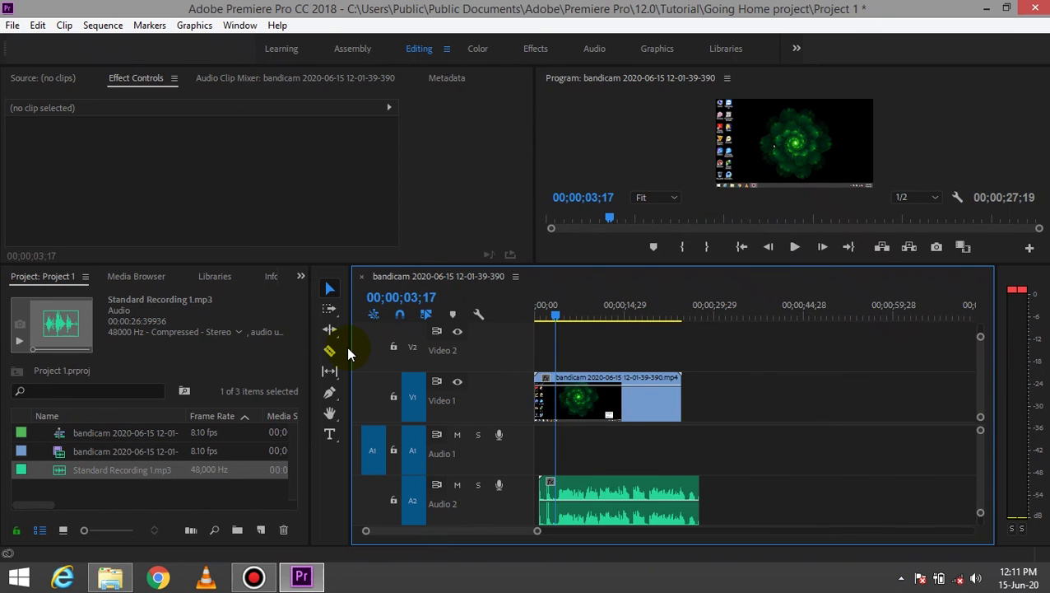
key("equal")
key("equal")
key("equal")
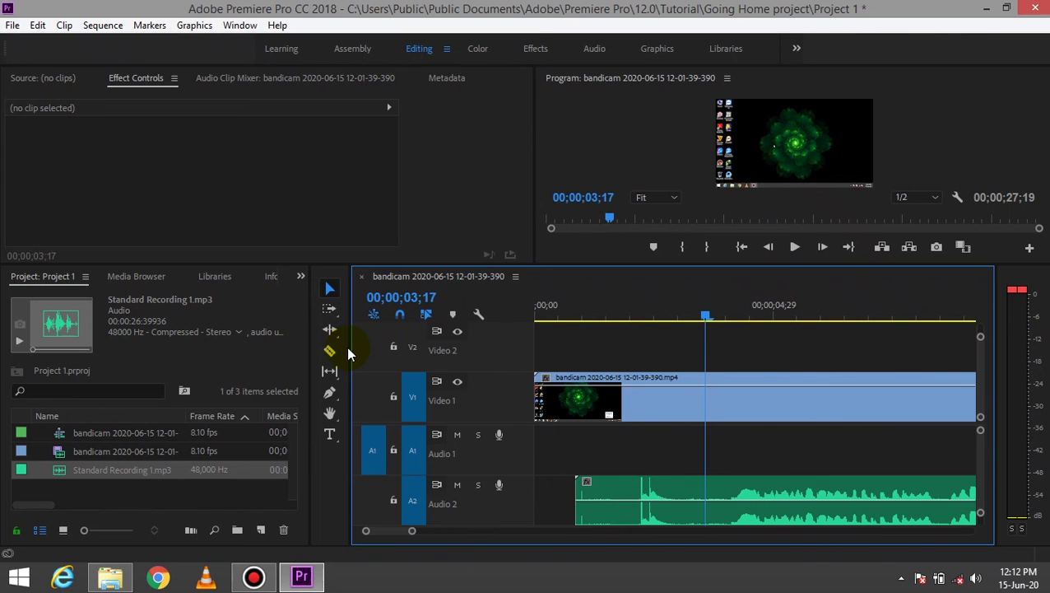
left_click(707, 316)
mouse_move(708, 322)
left_mouse_down()
mouse_move(678, 325)
mouse_move(722, 586)
left_mouse_up()
key("ctrl+k")
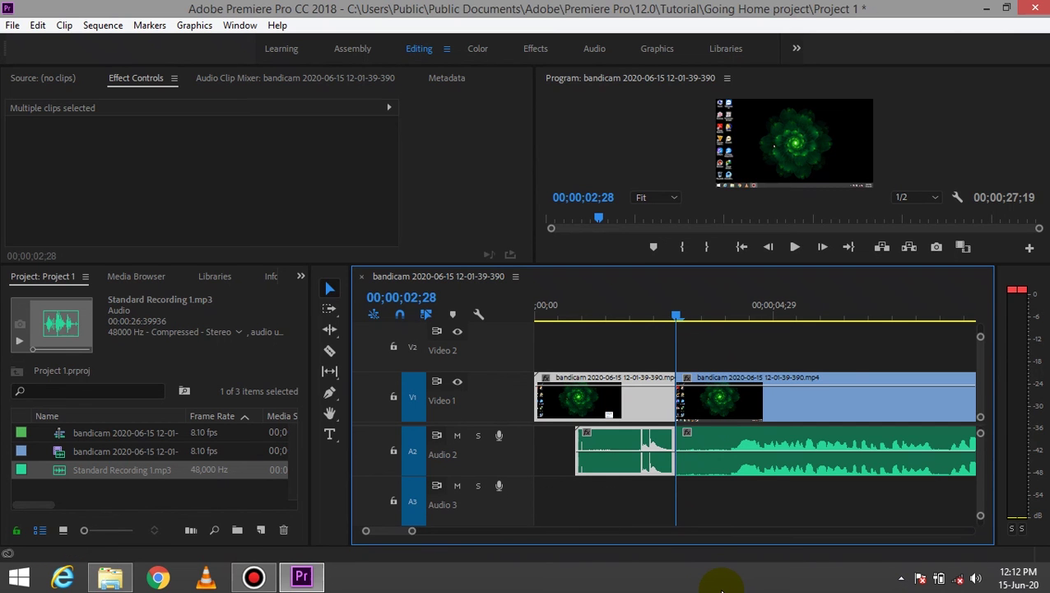
Delete the clip pieces before 00;00;02;28 and ripple-delete the empty gap on Video 1.
key("Delete")
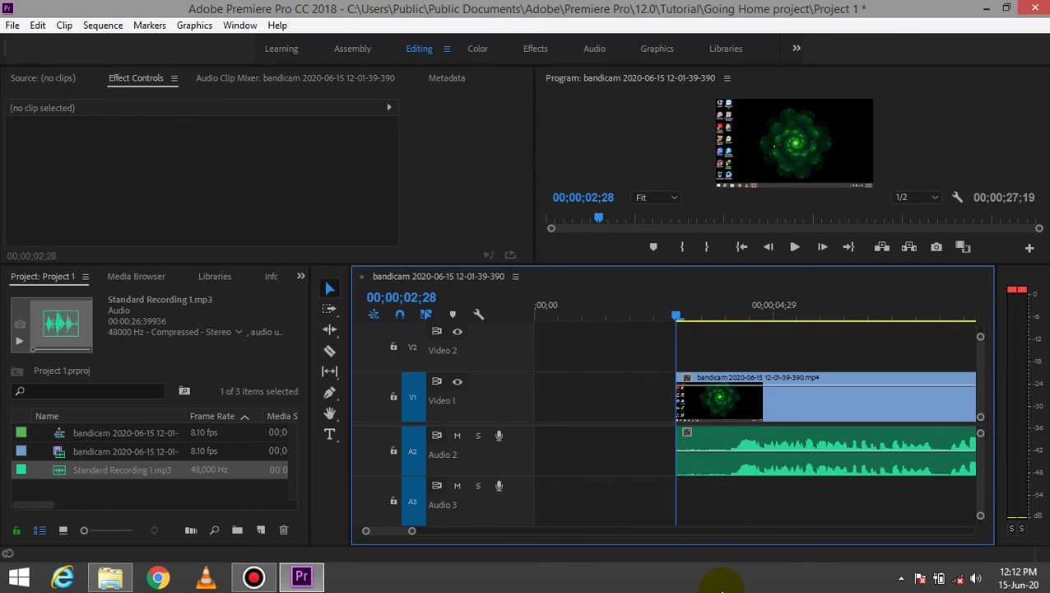
left_click(572, 394)
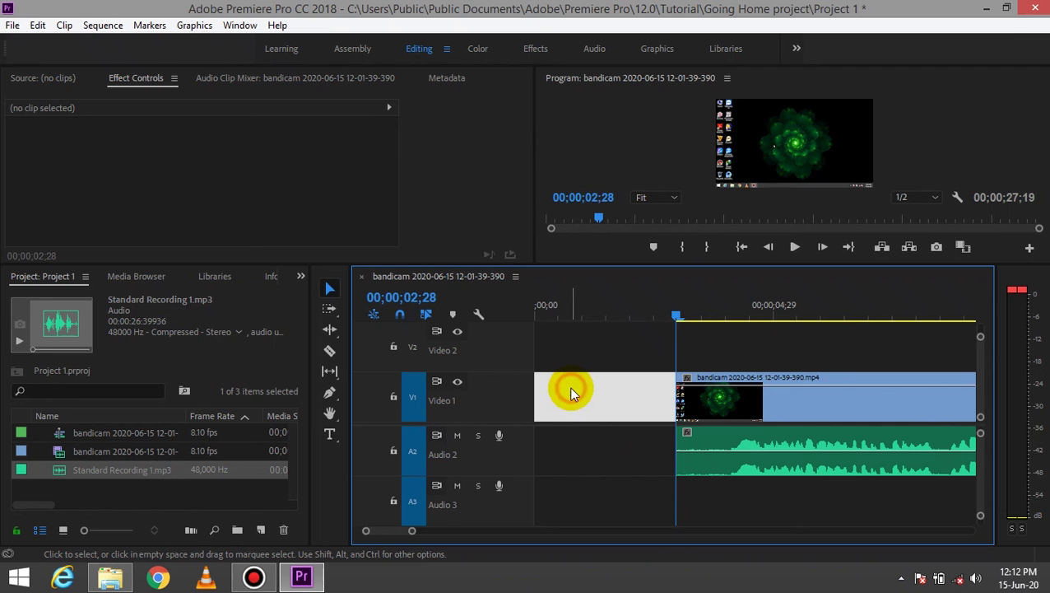
right_click(574, 394)
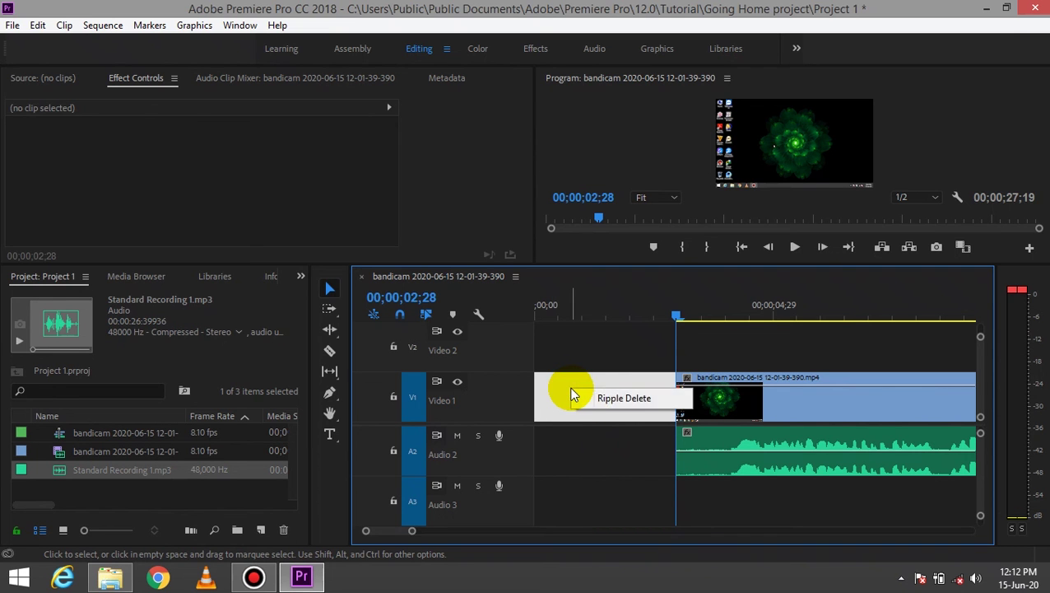
left_click(585, 403)
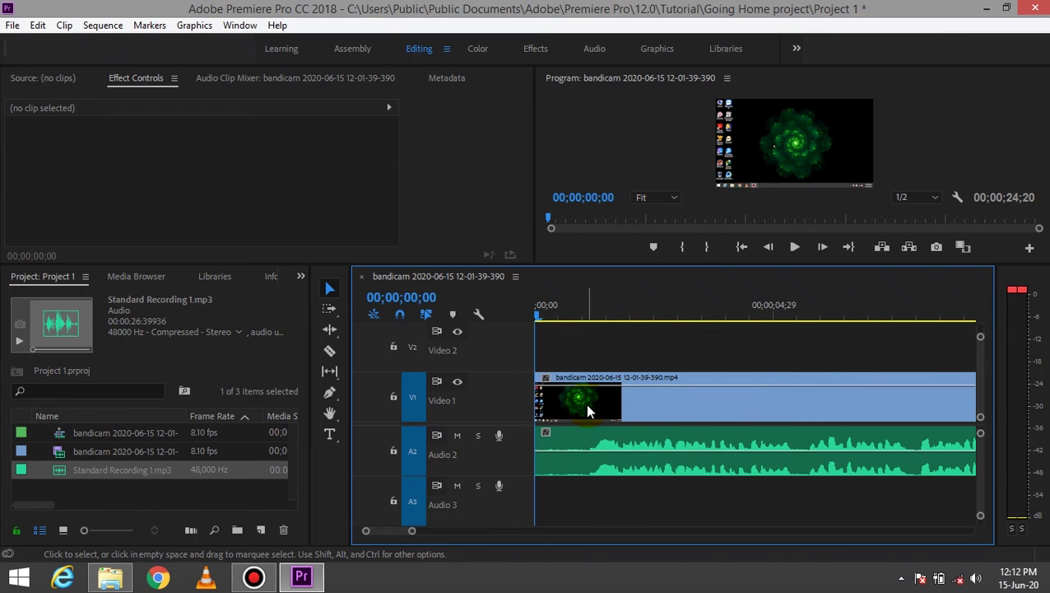
key("space")
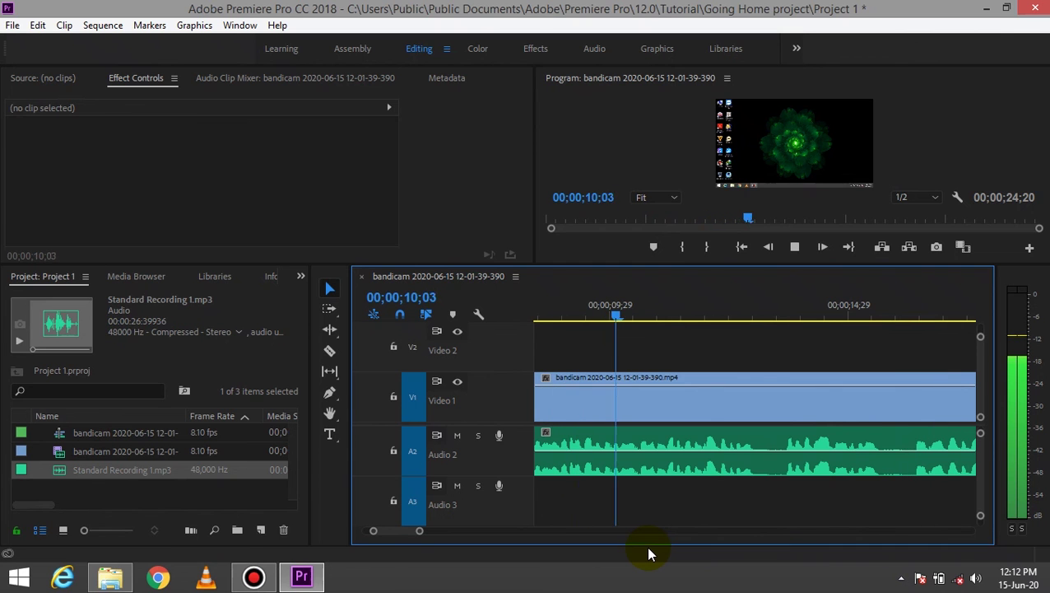
key("space")
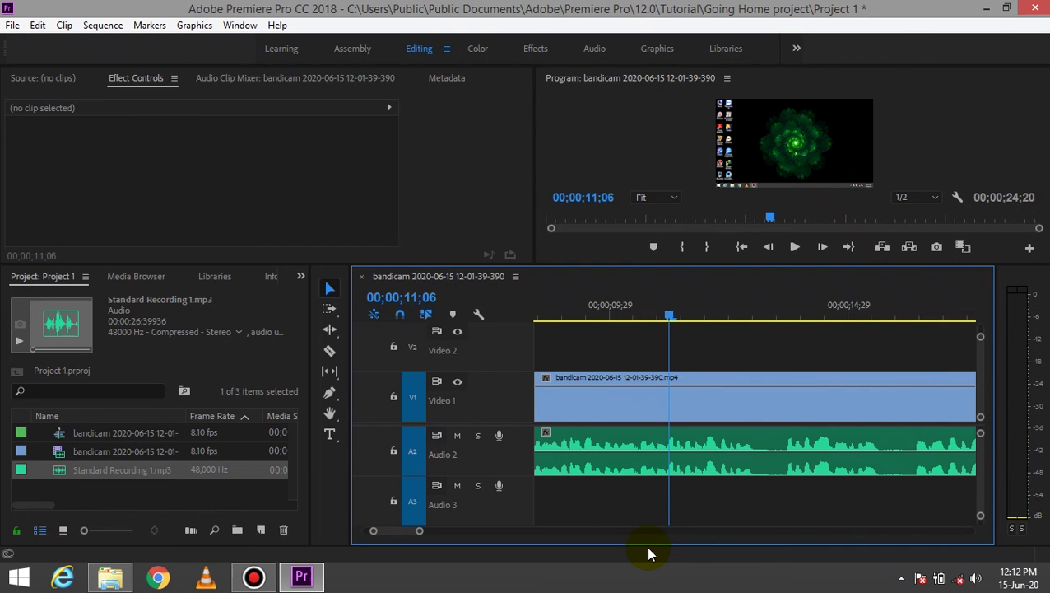